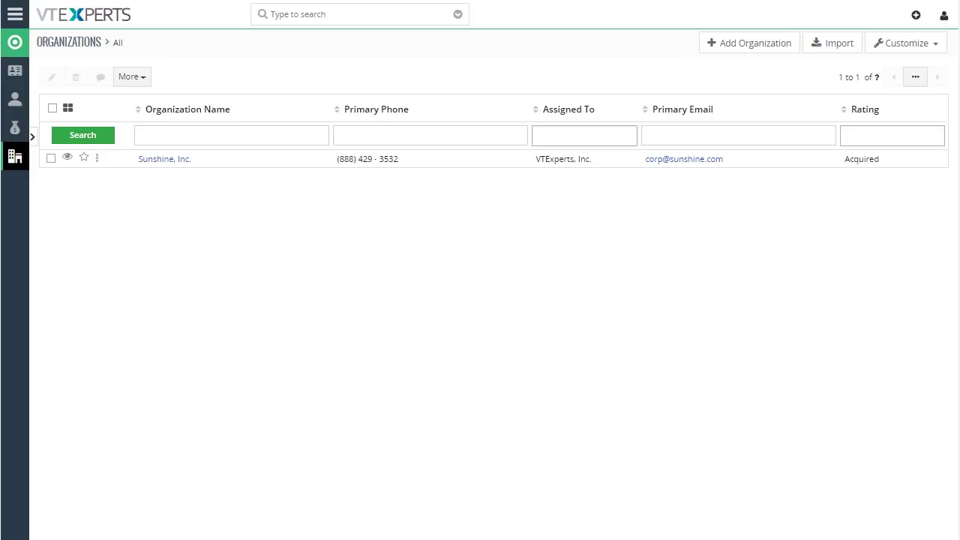
Open the Sunshine, Inc. organization record from the Organizations list
click(175, 157)
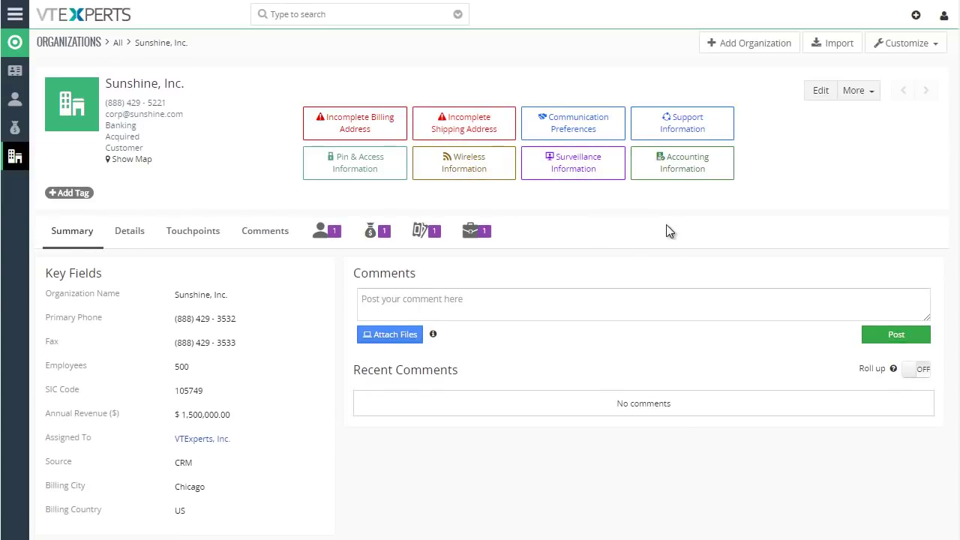
Change Sunshine, Inc.'s secondary phone to (888) 429 - 2222 under Communication Preferences and save
click(582, 124)
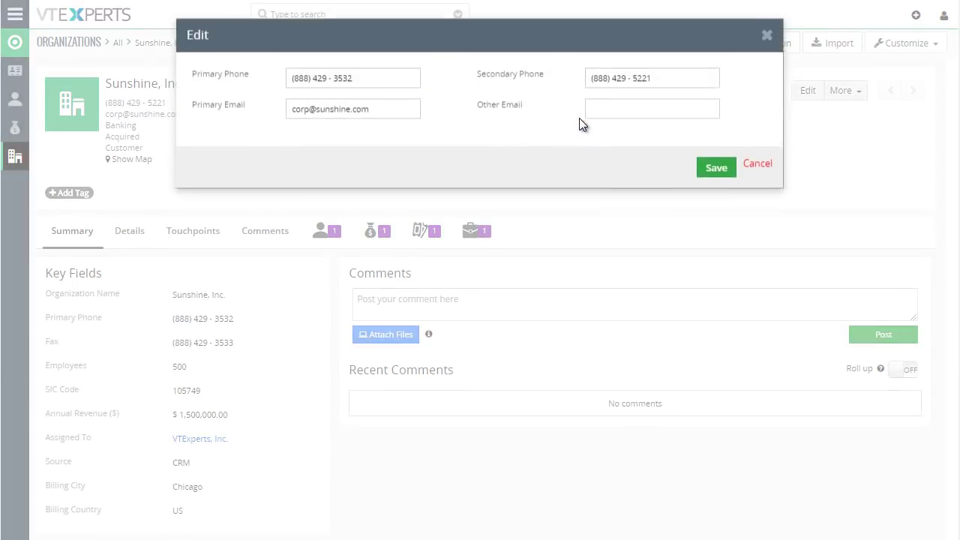
drag(386, 84, 279, 81)
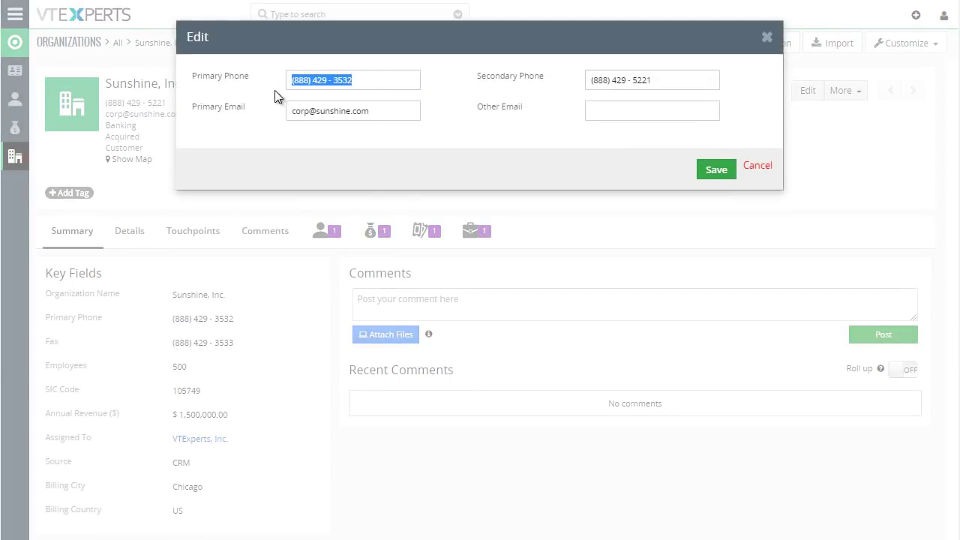
drag(383, 112, 243, 111)
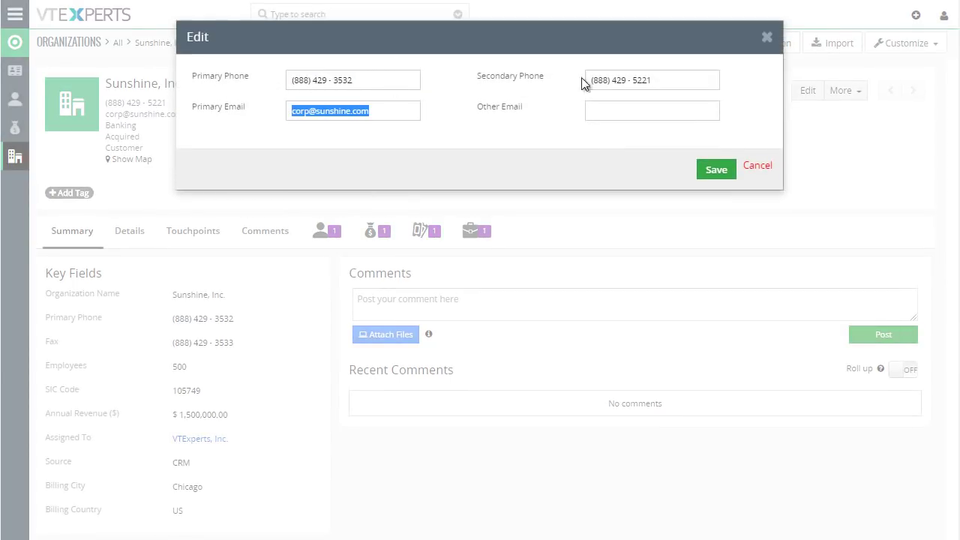
drag(651, 81, 635, 84)
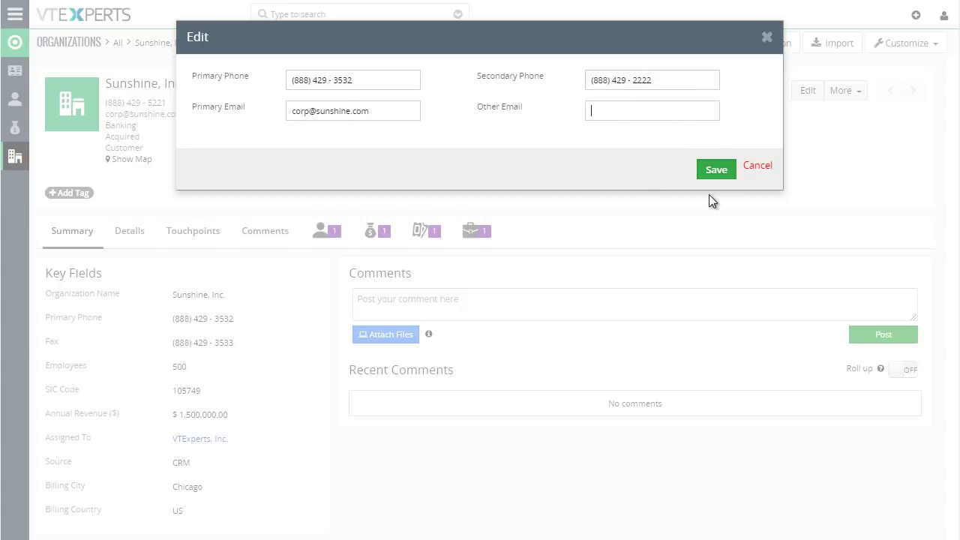
click(710, 174)
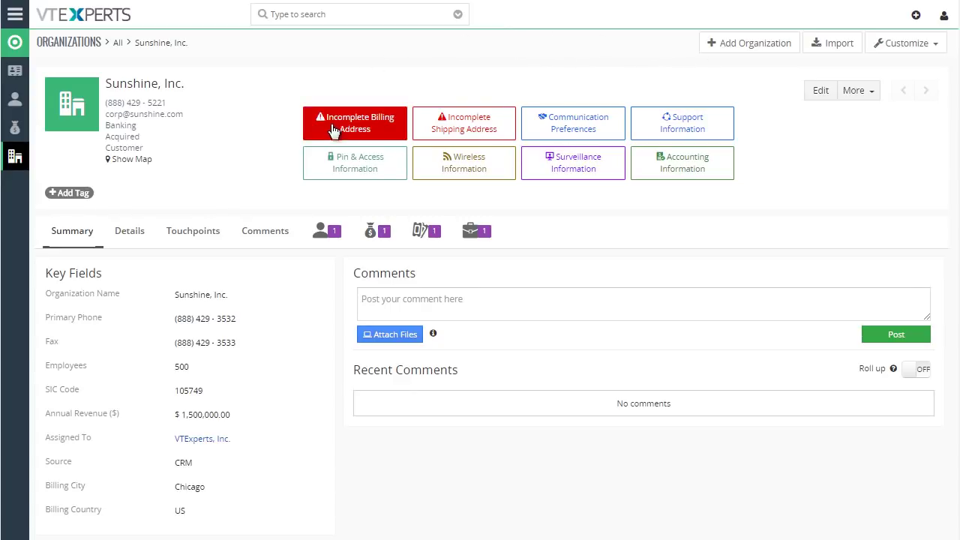
Fill in the billing address as 123 Main str and save, then view the shipping address fields without changes
click(388, 122)
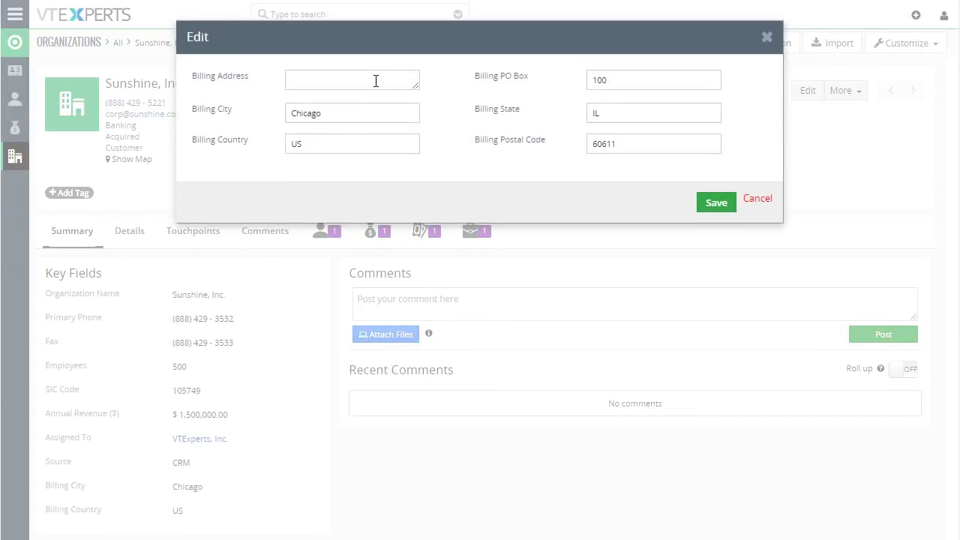
click(376, 81)
click(717, 204)
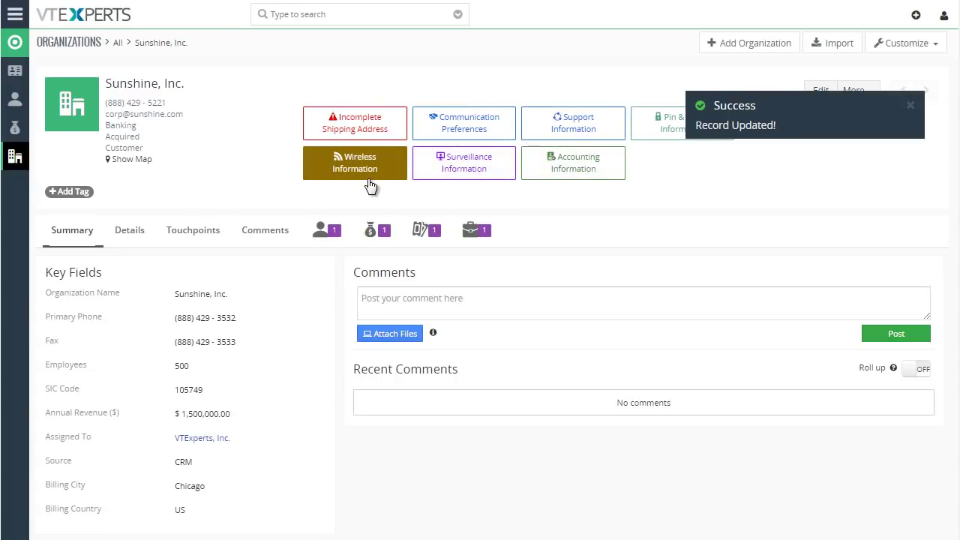
click(384, 117)
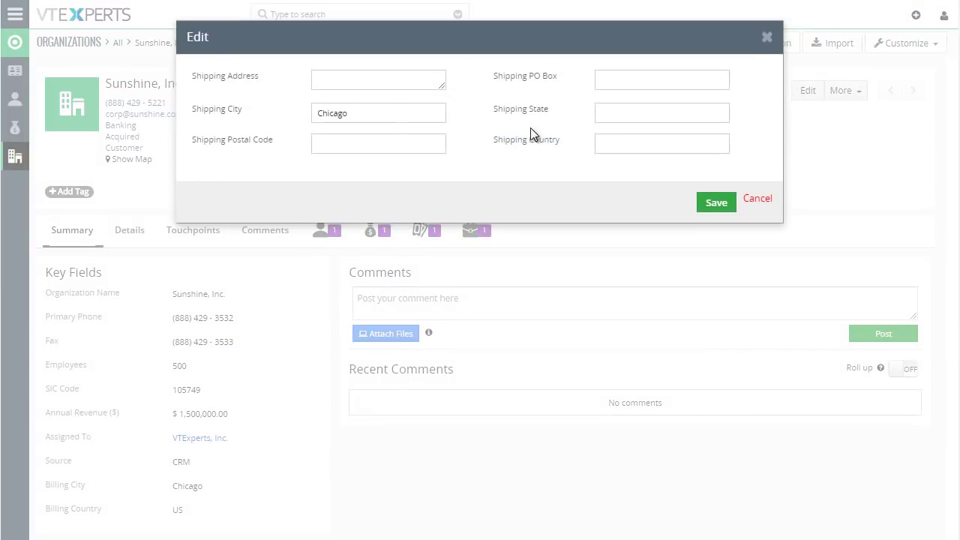
click(752, 205)
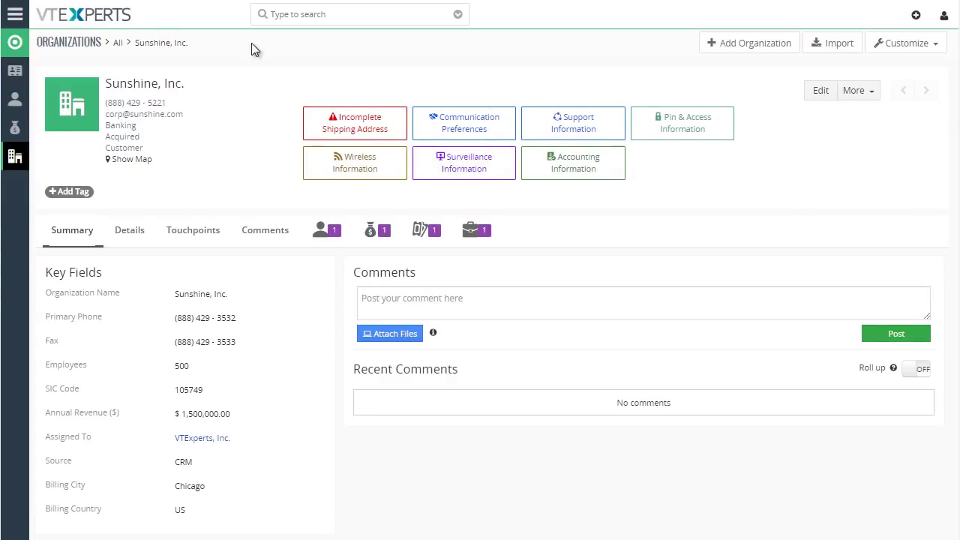
Open the ABC, Inc. lead from the Sales > Leads list
click(16, 17)
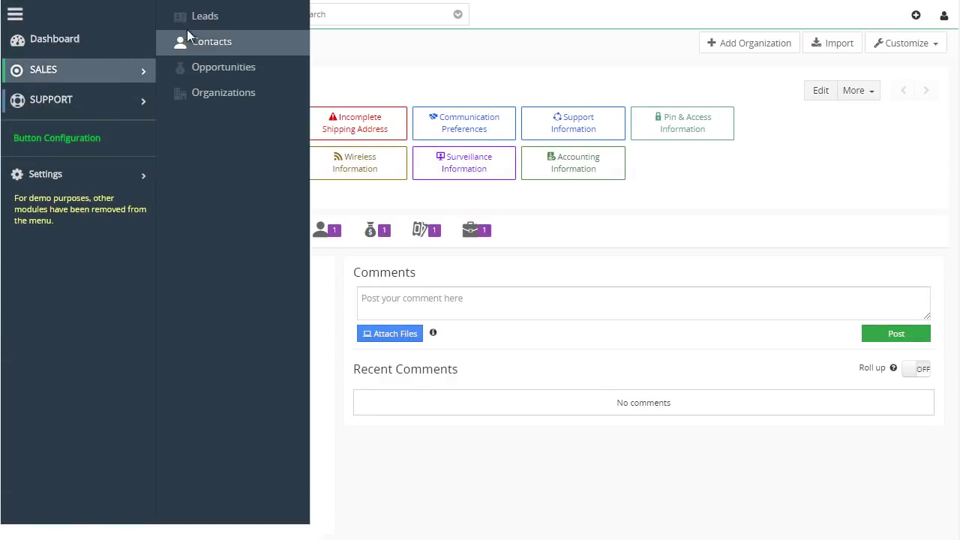
click(22, 22)
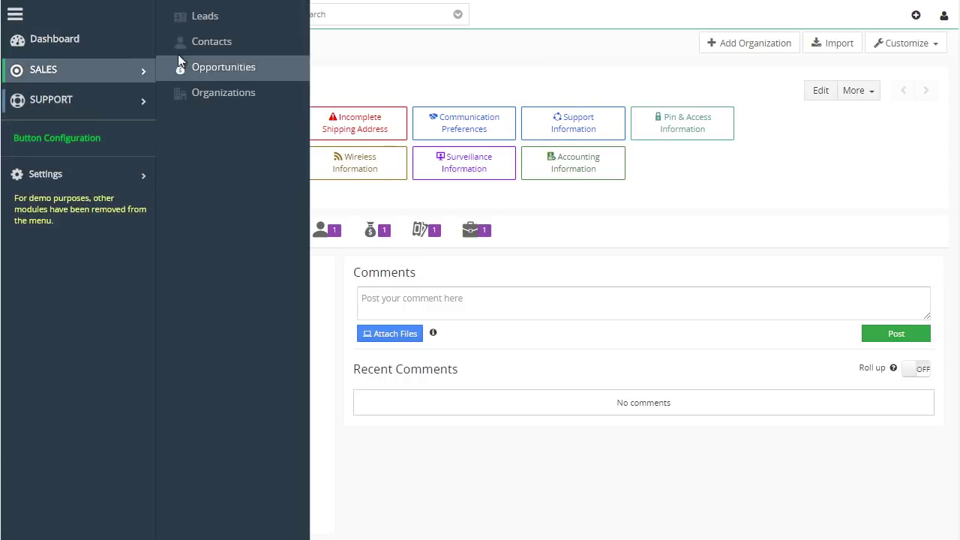
click(182, 22)
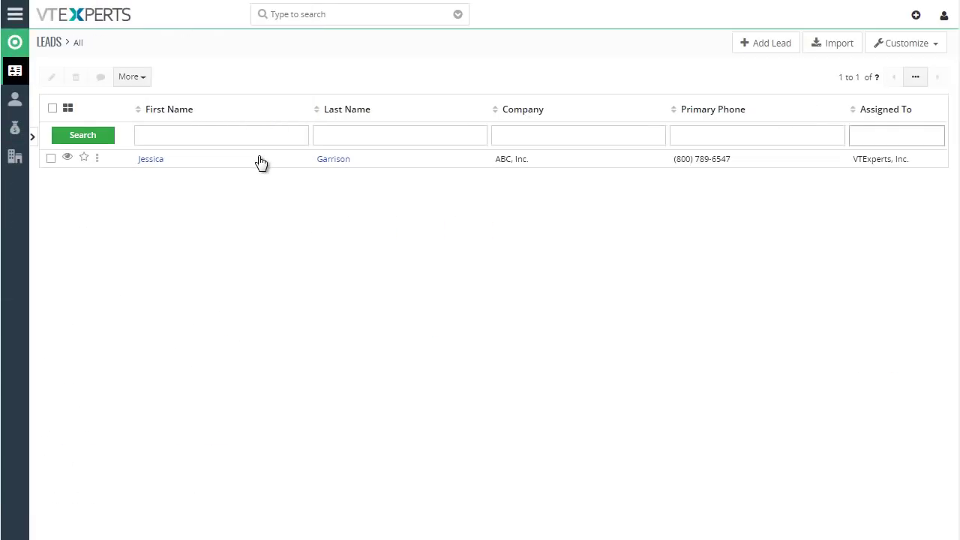
click(260, 159)
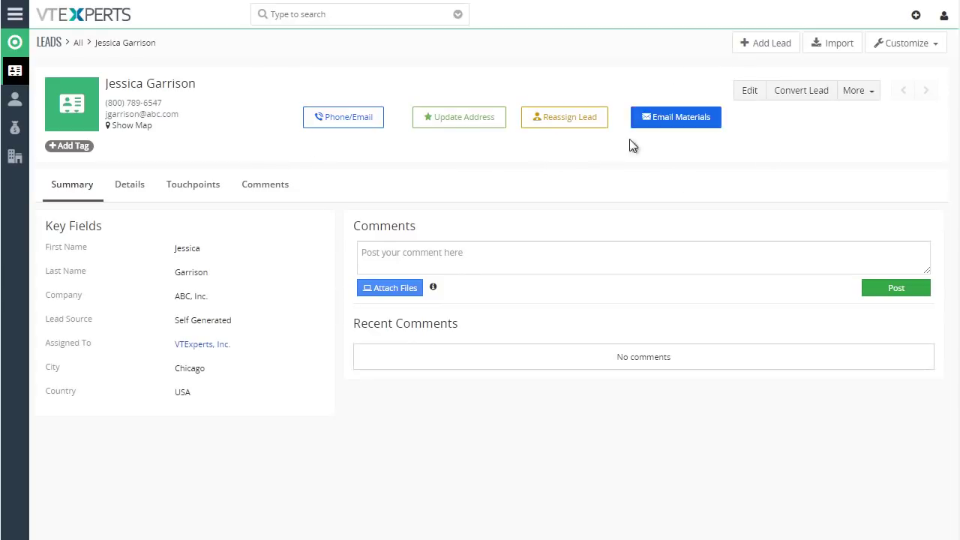
Tick Email Vendor Comparison with a Vendor Comparison date of 07-20-2018 and save
click(685, 128)
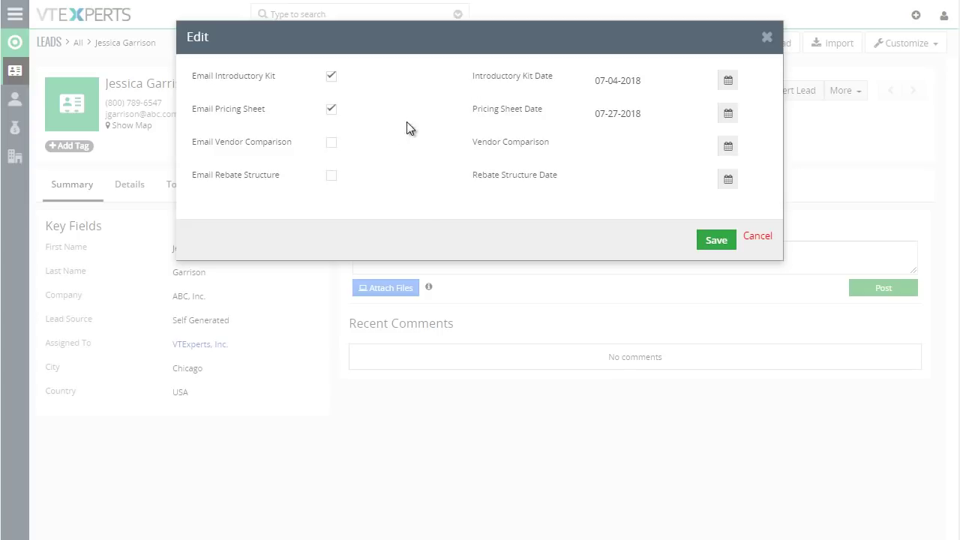
click(331, 143)
click(624, 146)
click(706, 270)
click(703, 242)
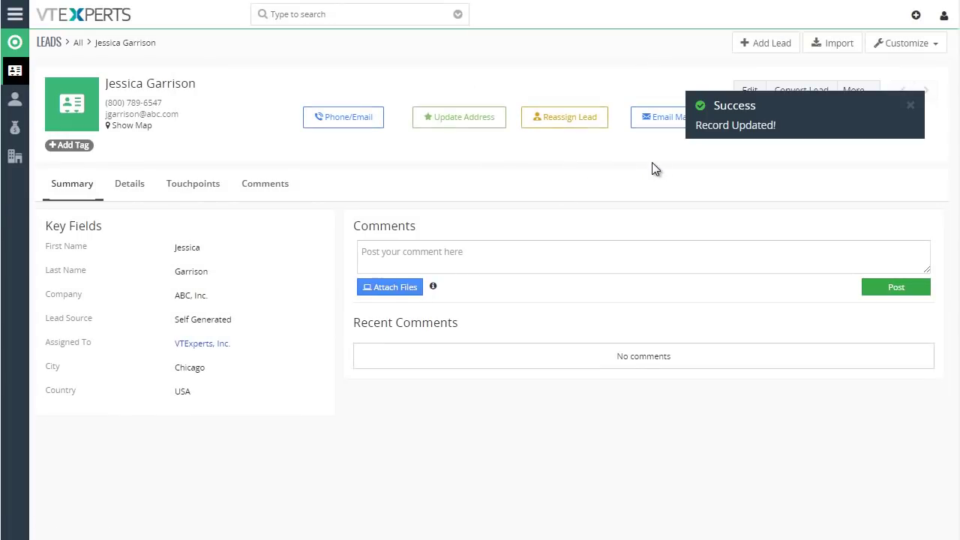
Reopen the Email Materials fields to review them, then cancel without changes
click(663, 123)
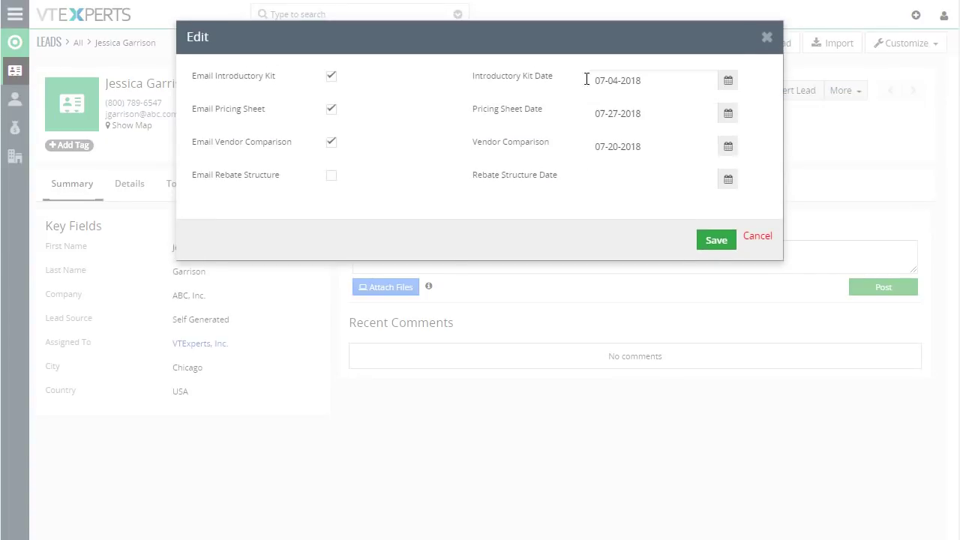
drag(204, 142, 282, 143)
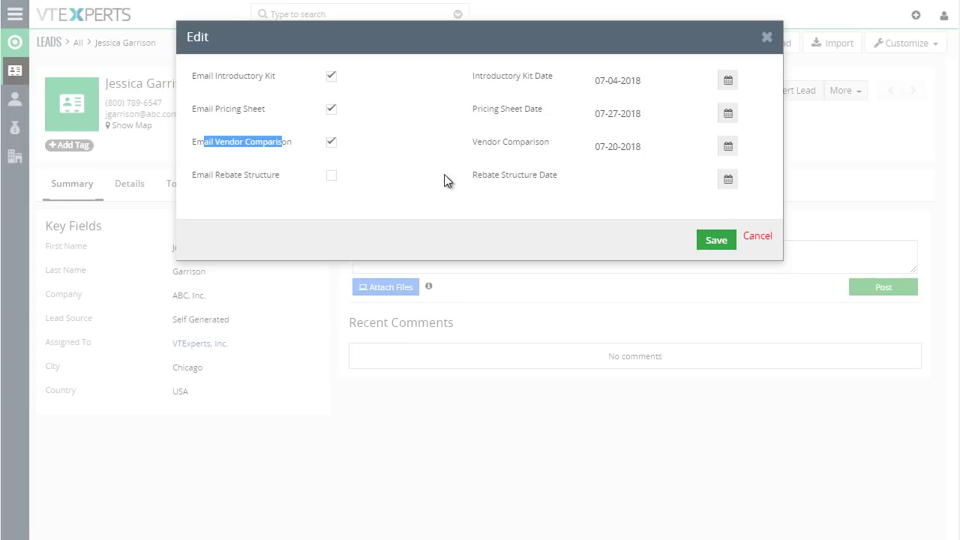
click(758, 237)
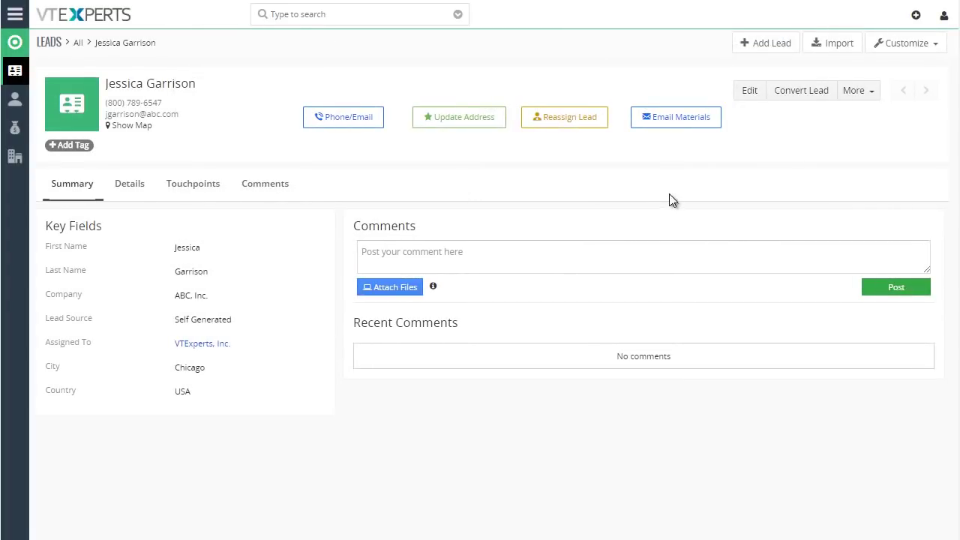
Open the Solar Install - Chicago, IL project from Support > Projects and view its schedule dates unchanged
click(15, 13)
mouse_move(51, 107)
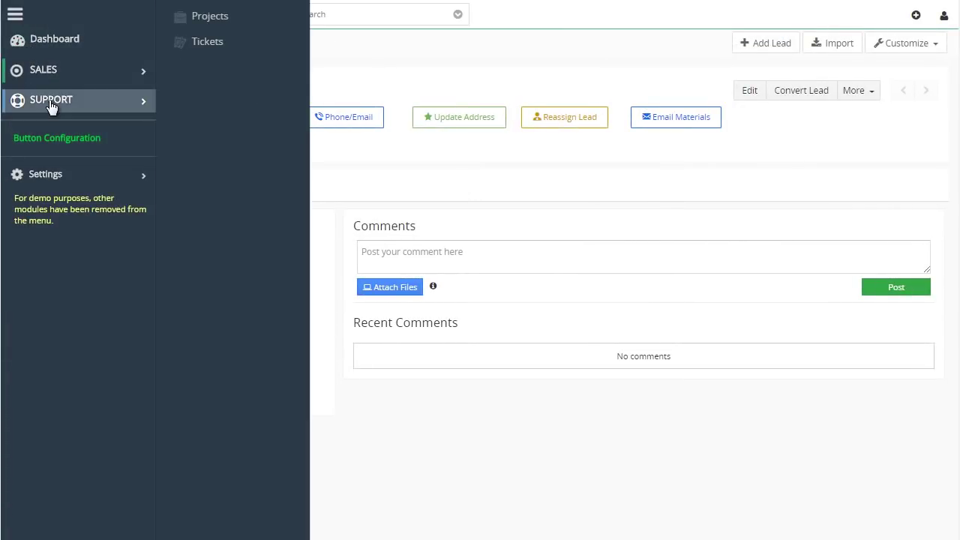
click(186, 23)
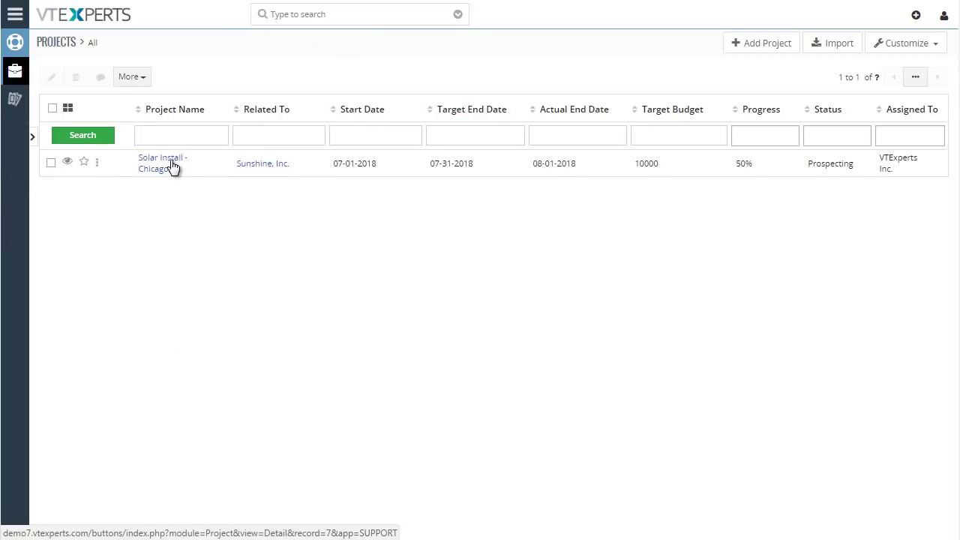
click(173, 167)
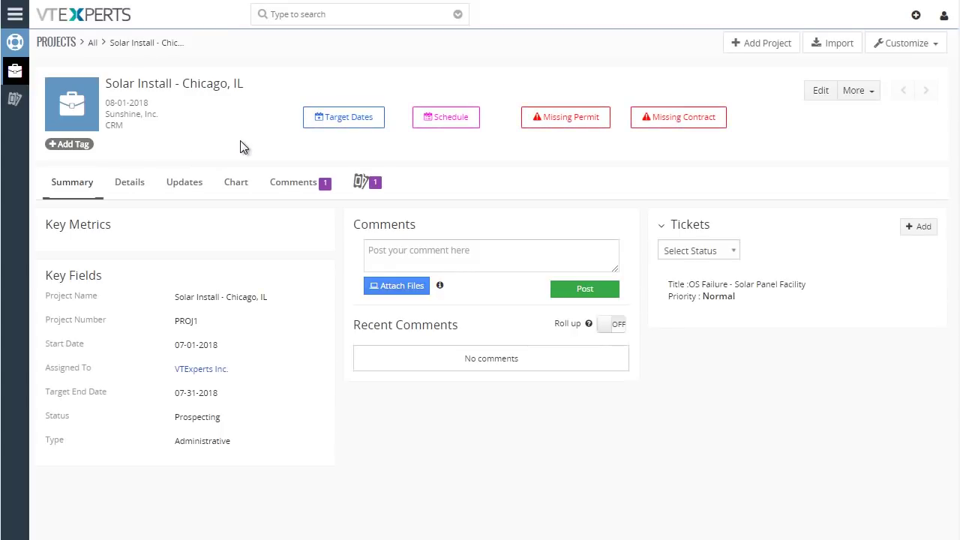
click(461, 120)
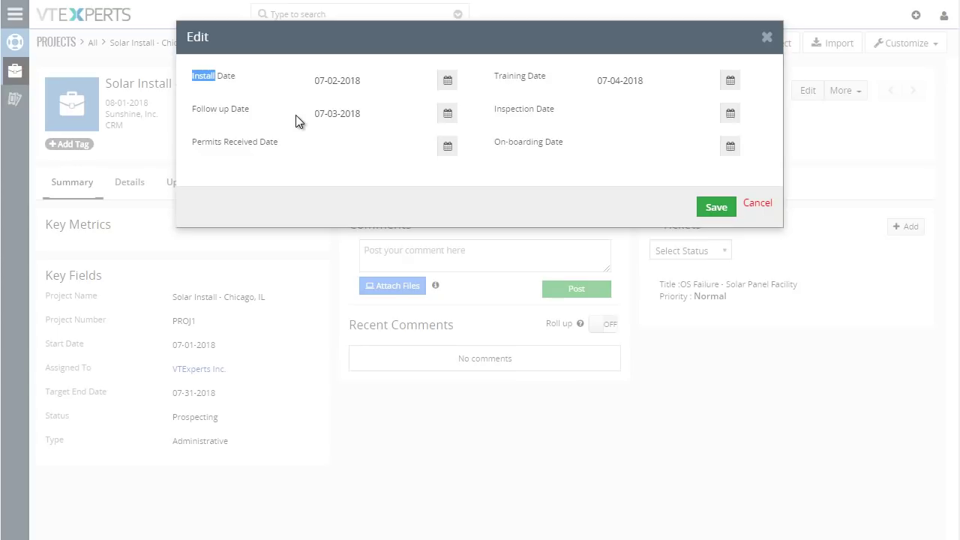
click(765, 204)
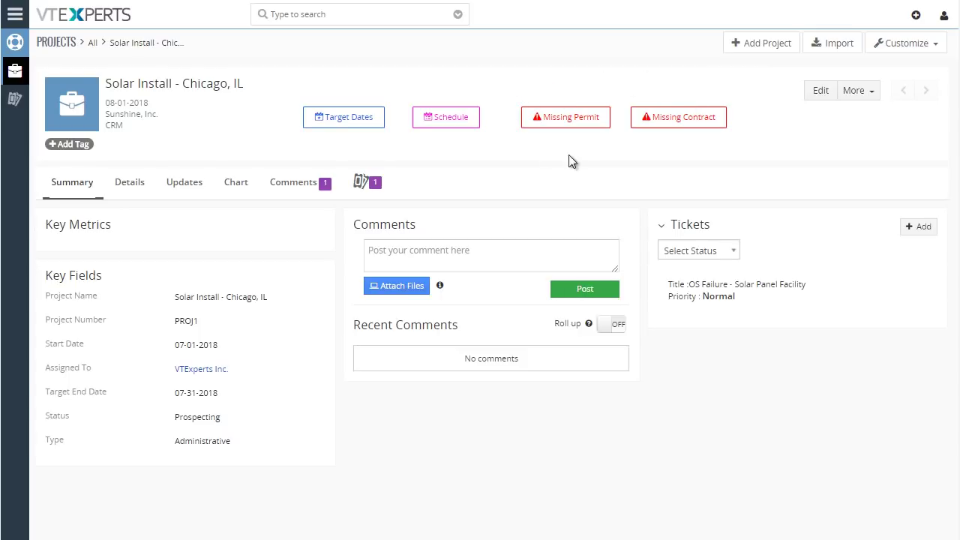
Mark the permit as acquired with a permit date of 07-20-2018 and save
click(596, 124)
click(420, 82)
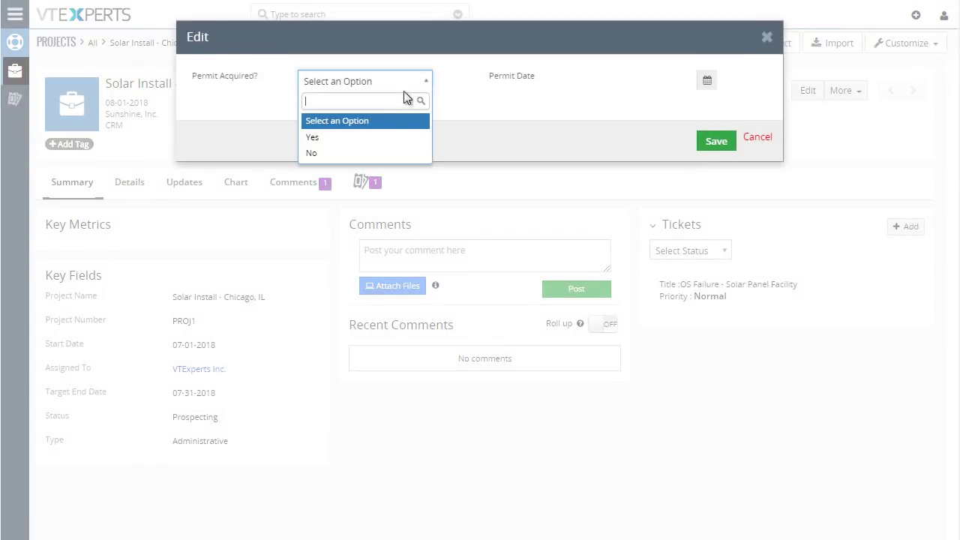
click(361, 139)
click(626, 78)
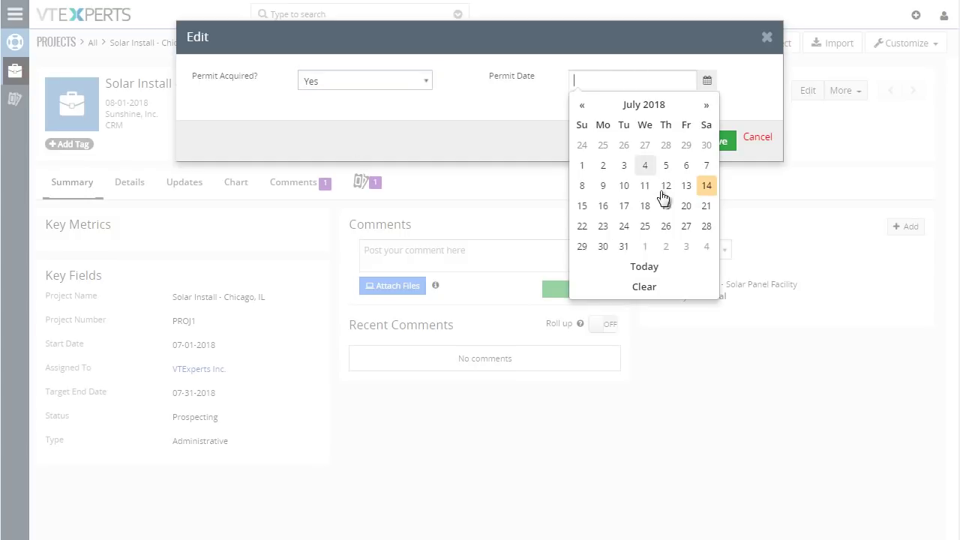
click(685, 206)
click(711, 146)
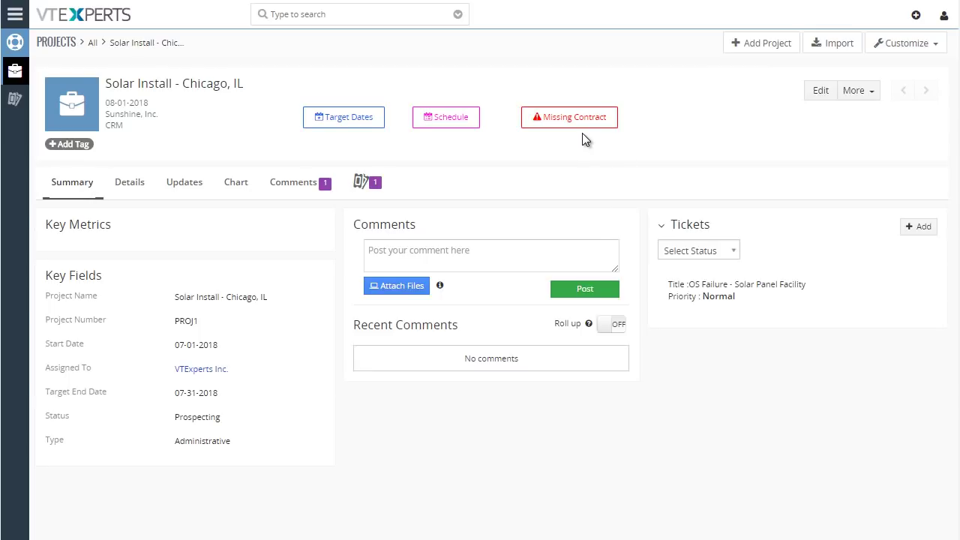
Set Contract Signed to Yes with a Contract Date of 07-05-2018 and save
click(591, 129)
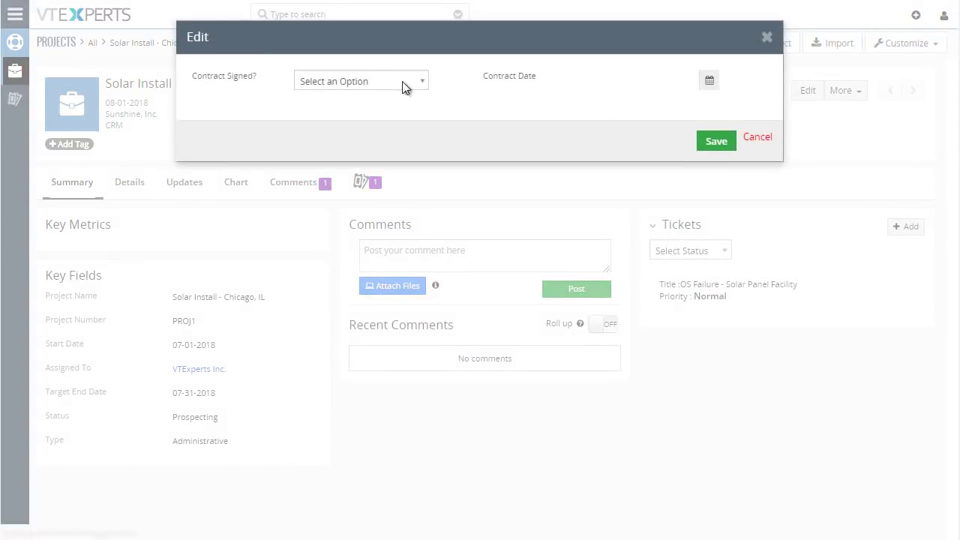
click(403, 84)
click(358, 143)
click(616, 84)
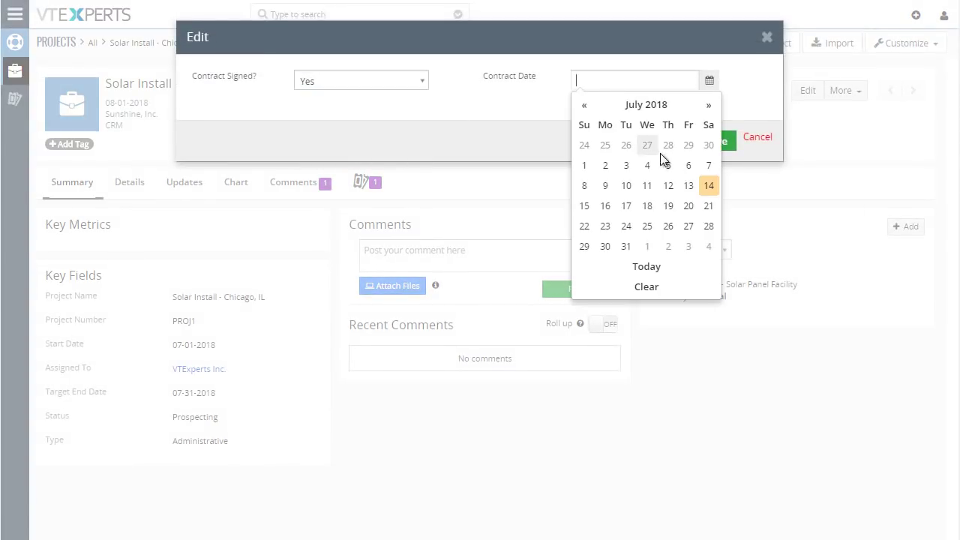
click(664, 162)
click(705, 144)
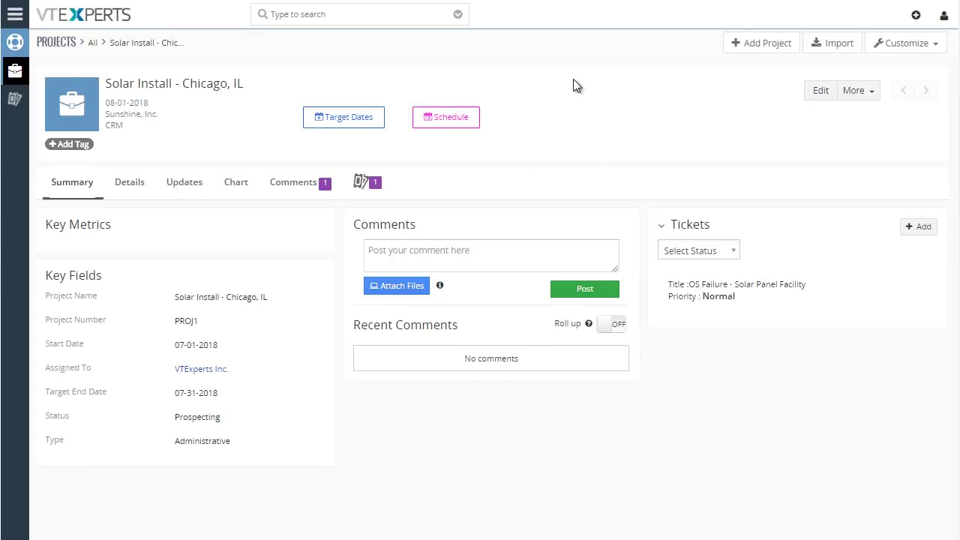
Go to Settings > CRM Settings > Other Settings > Buttons and scroll through the button list
click(15, 23)
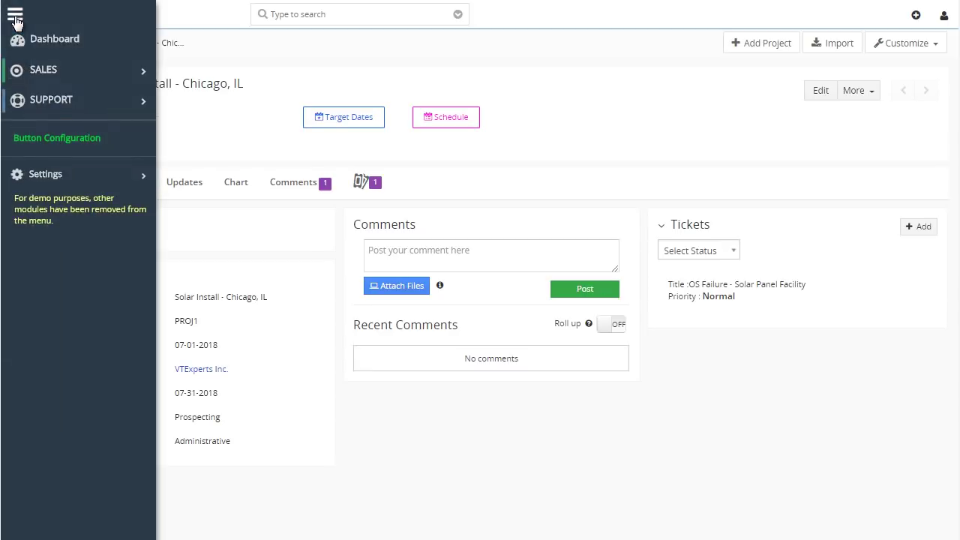
mouse_move(60, 188)
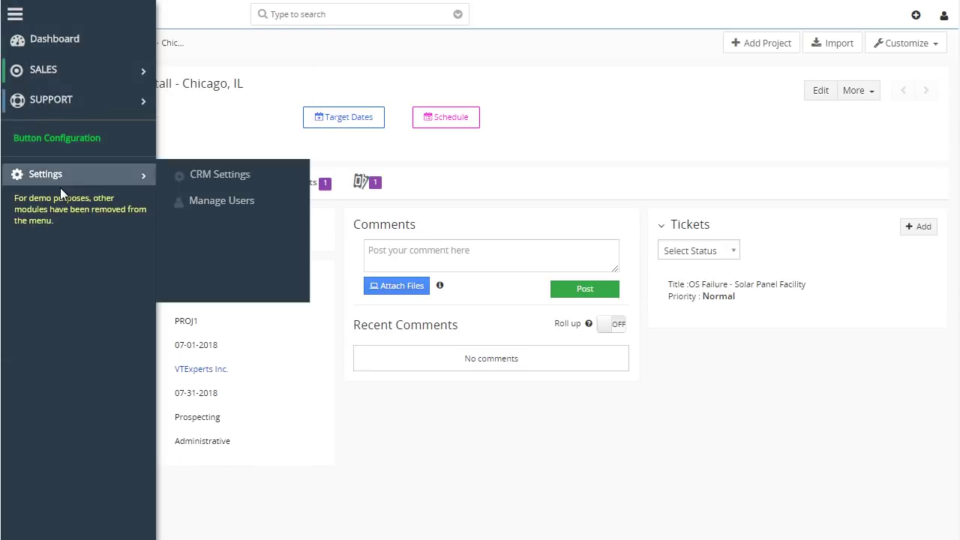
click(236, 181)
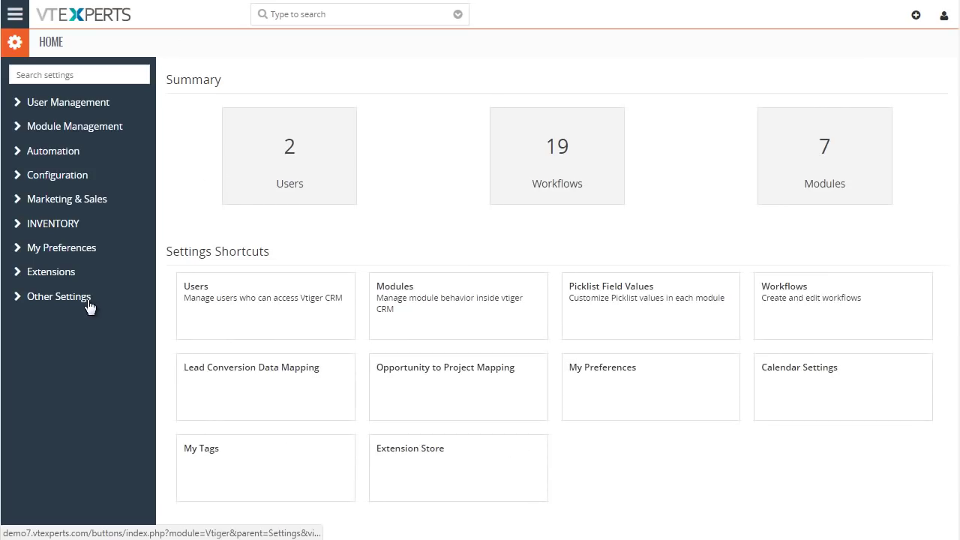
click(89, 300)
click(48, 347)
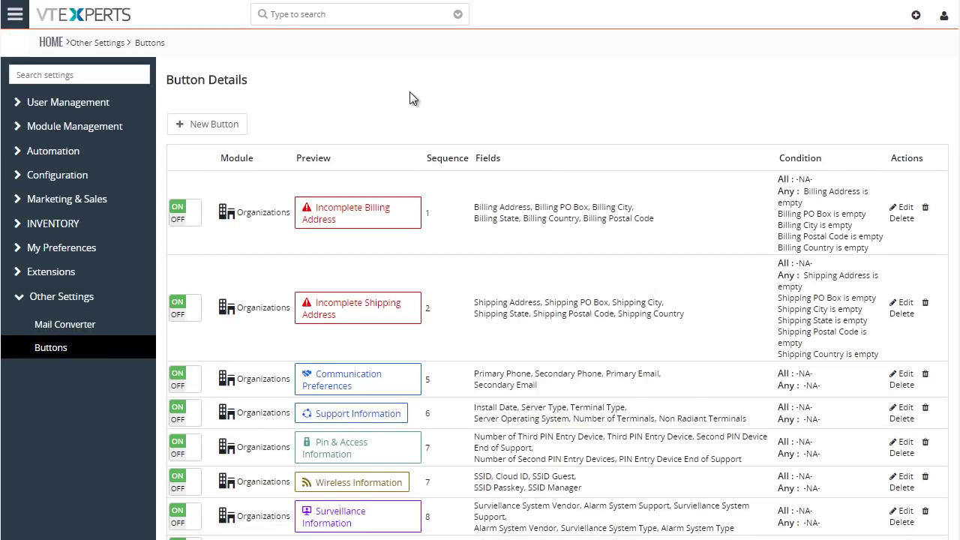
scroll(954, 255, down, 7)
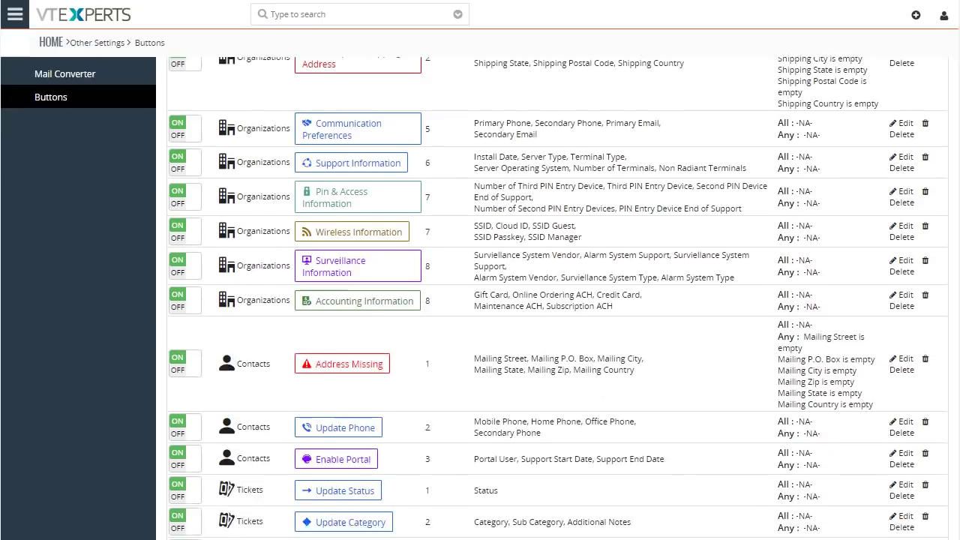
scroll(954, 255, down, 5)
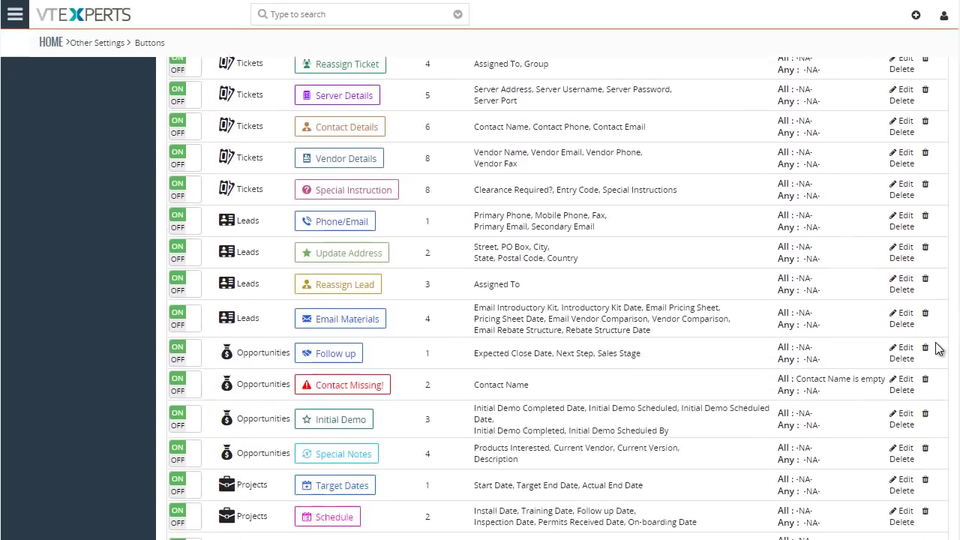
scroll(943, 225, up, 10)
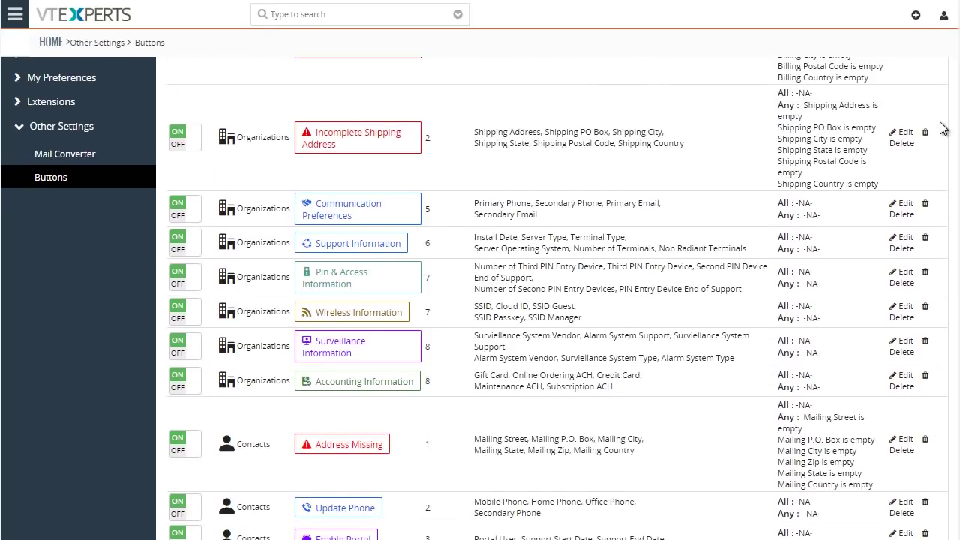
scroll(525, 113, up, 2)
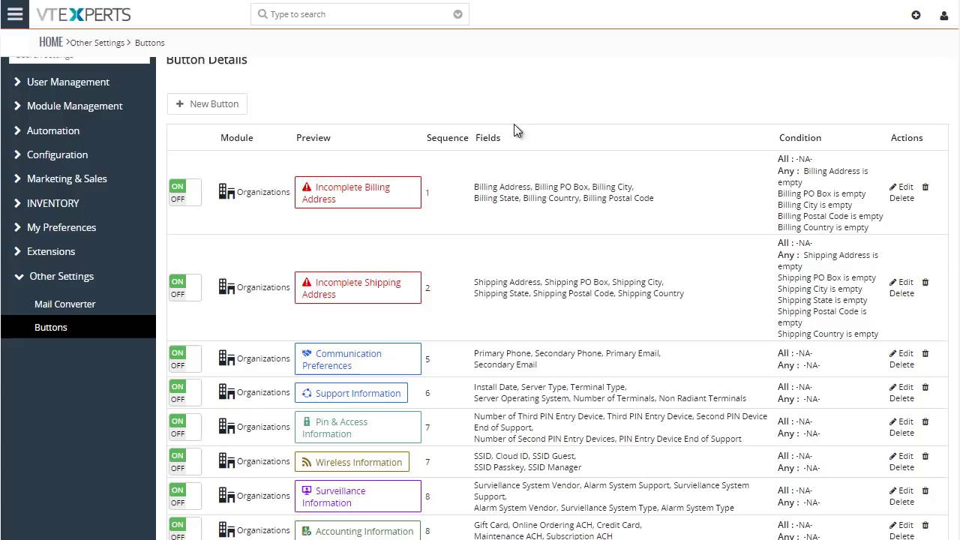
Open the Incomplete Billing Address button's form, keeping the Organizations module, title and icon unchanged
click(261, 200)
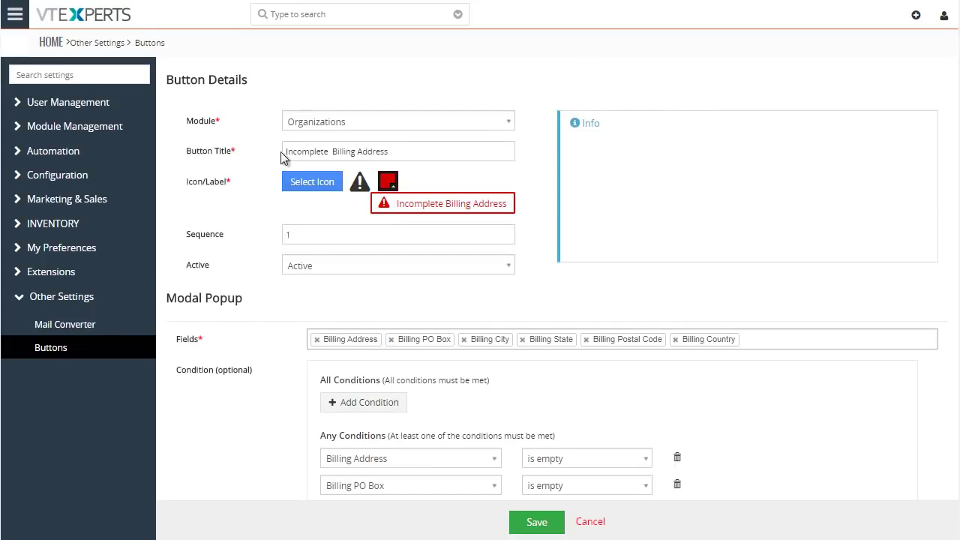
click(396, 120)
click(395, 119)
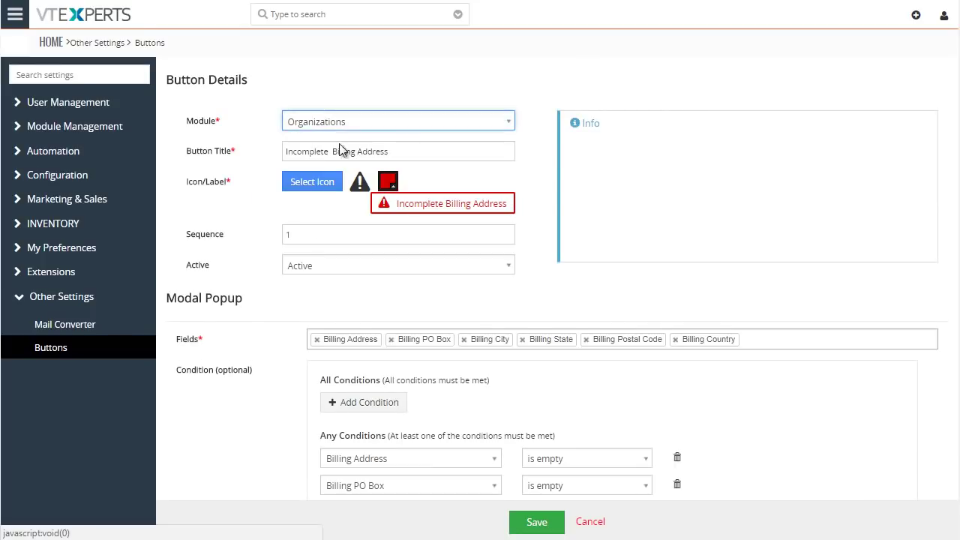
drag(288, 152, 422, 154)
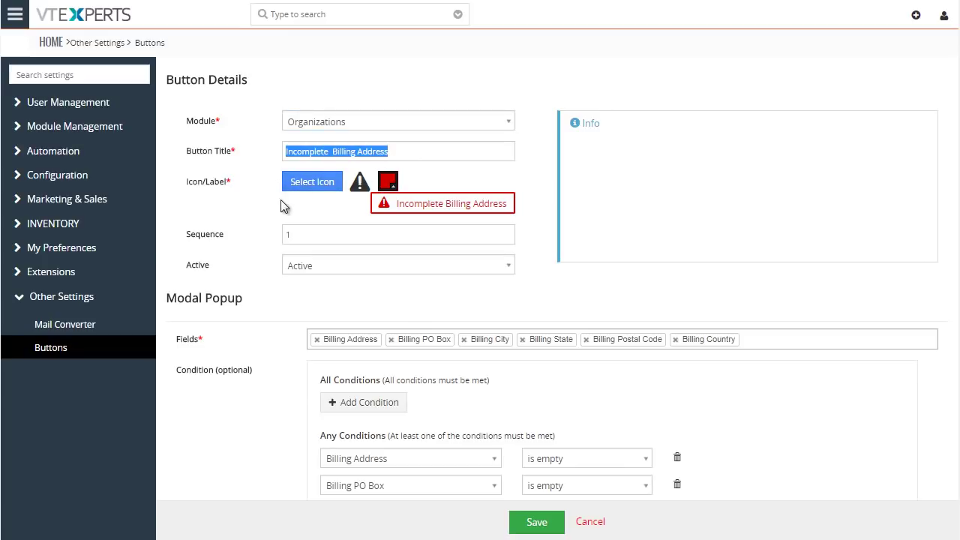
click(325, 184)
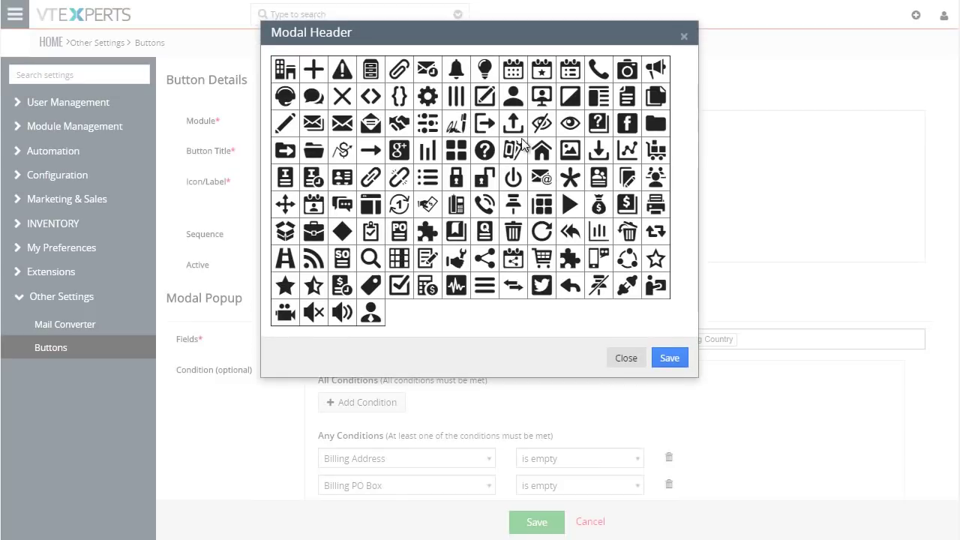
click(686, 37)
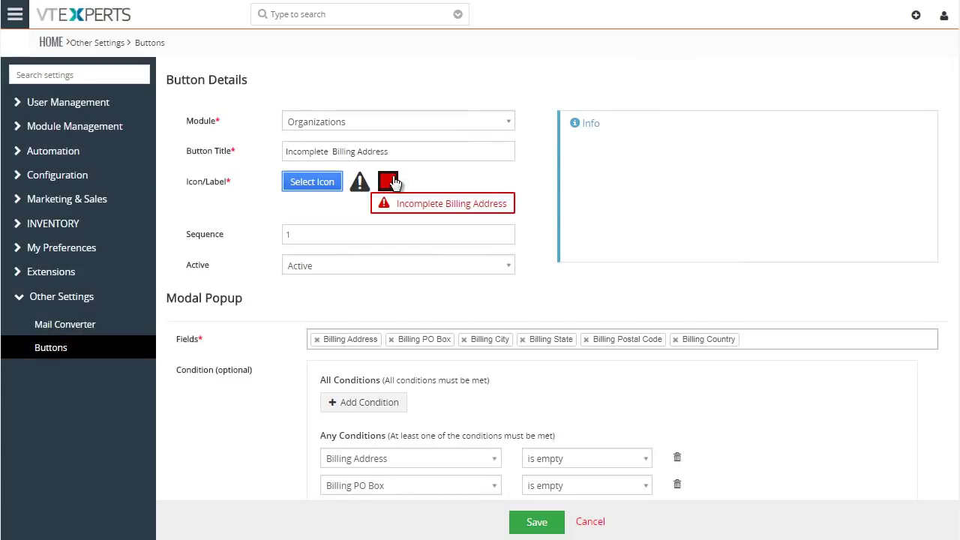
Change the button's label colour from red to blue, leaving the sequence at 1
click(391, 189)
click(460, 214)
click(478, 210)
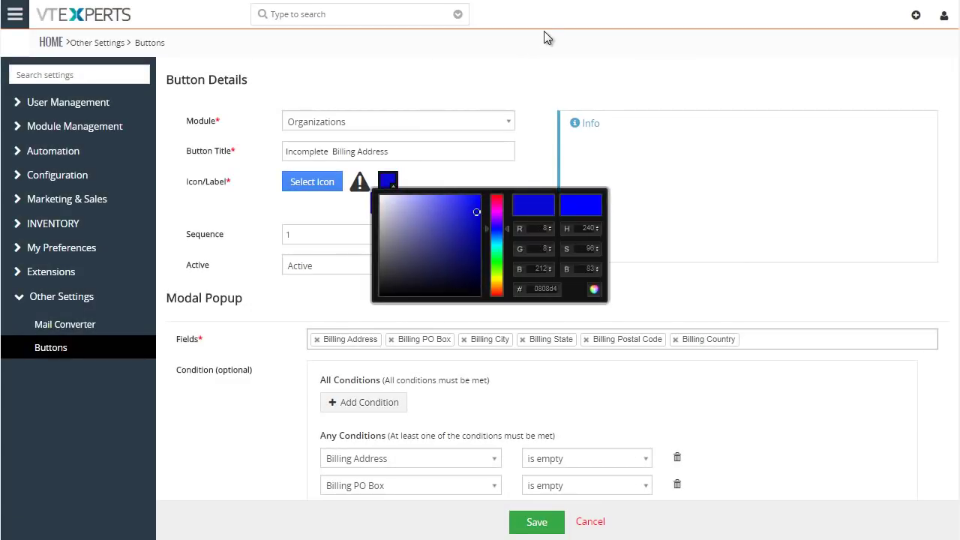
click(544, 34)
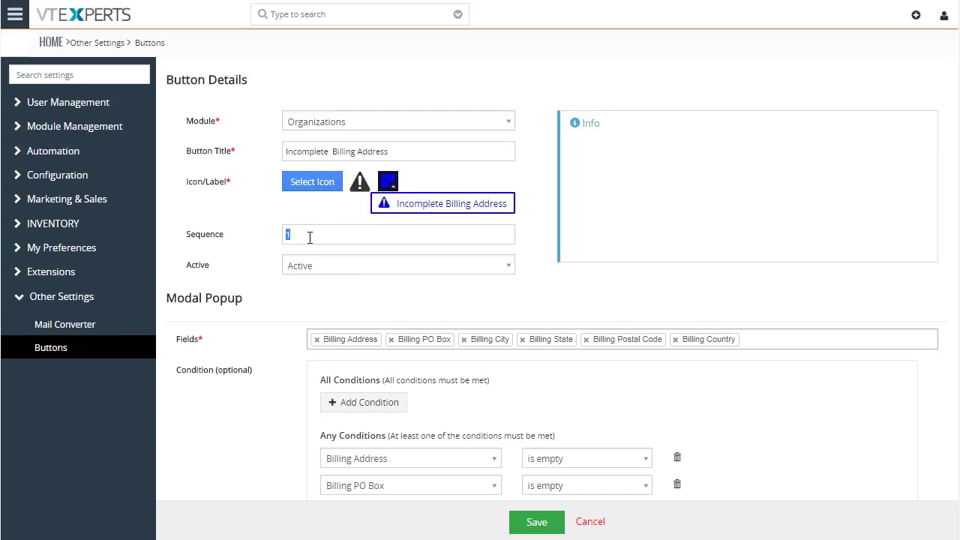
click(243, 245)
Review the popup Fields list and the Any Conditions rules without adding anything
scroll(248, 252, down, 1)
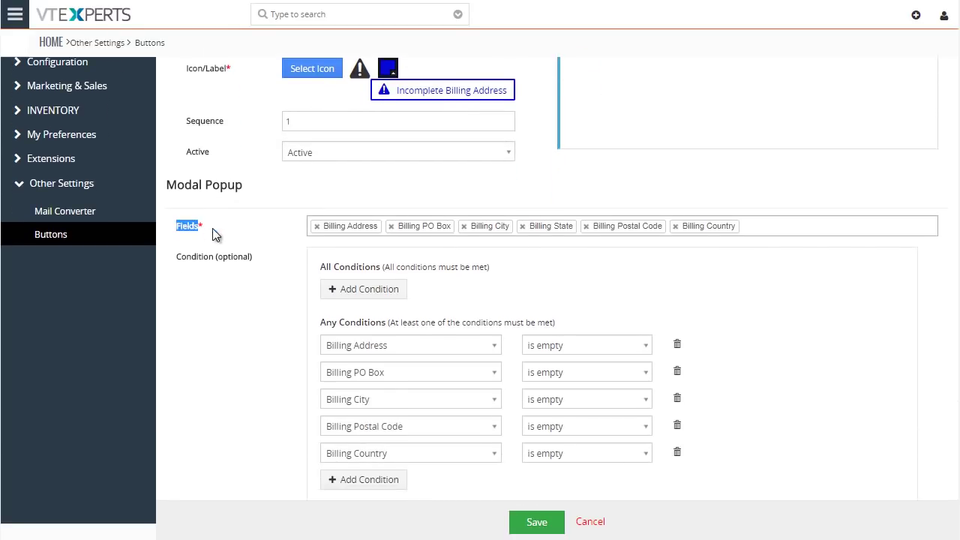
click(749, 226)
scroll(581, 277, down, 3)
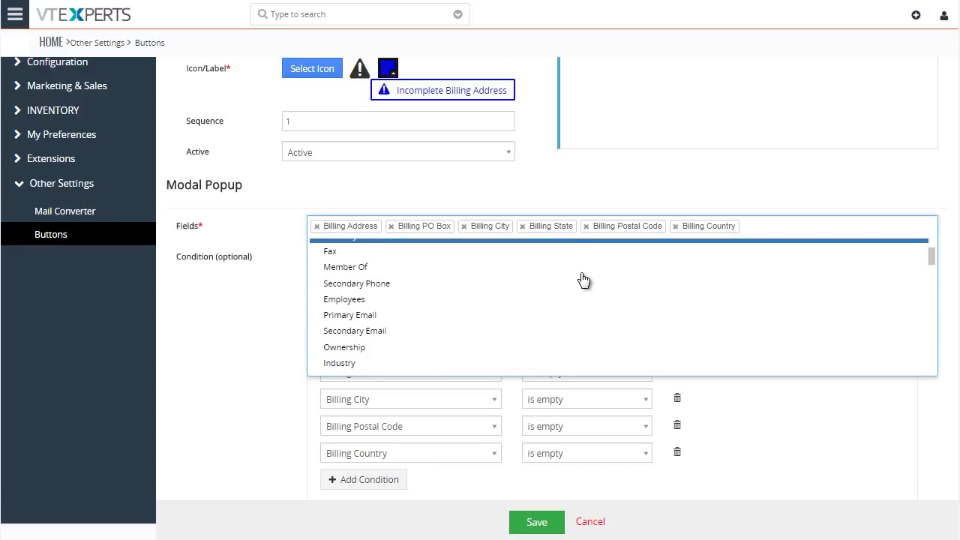
scroll(525, 281, down, 10)
scroll(506, 302, up, 10)
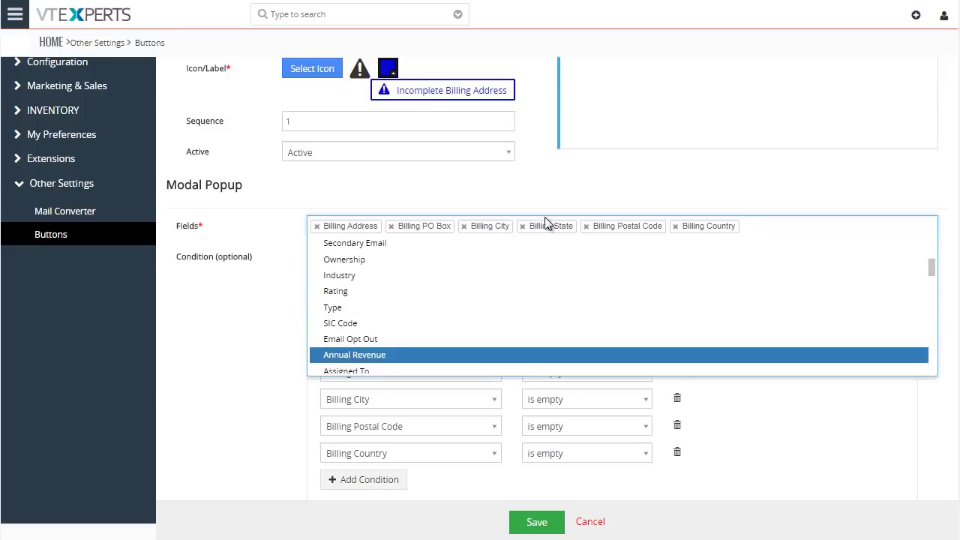
click(546, 221)
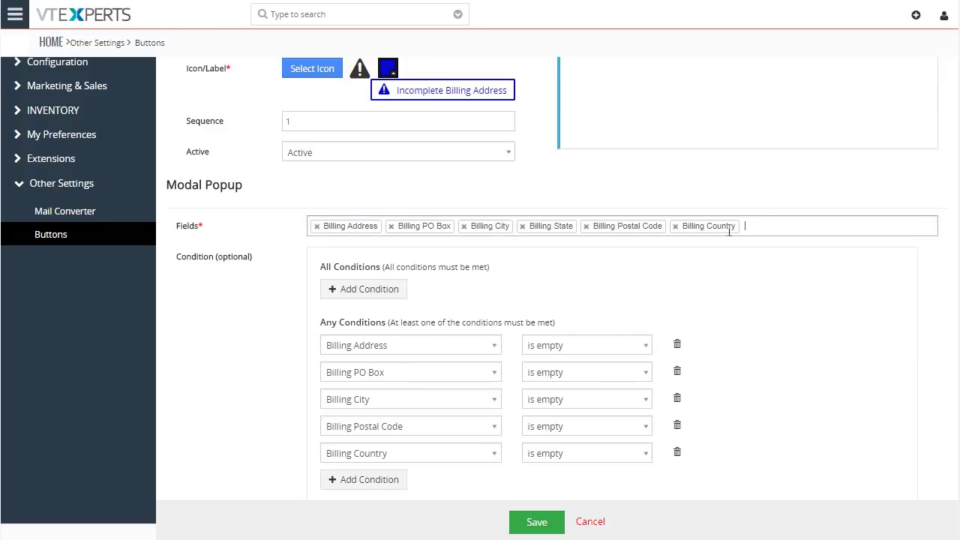
drag(177, 257, 190, 256)
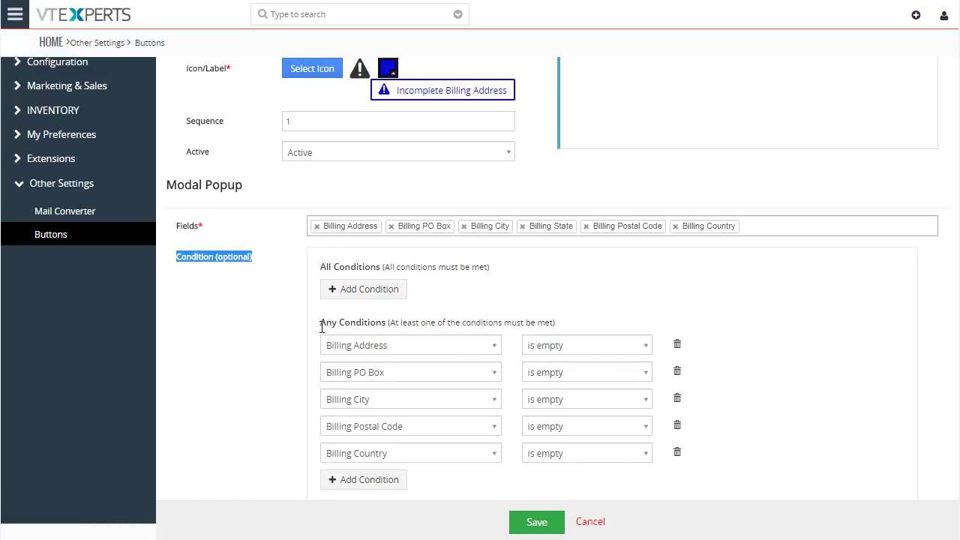
drag(320, 322, 533, 321)
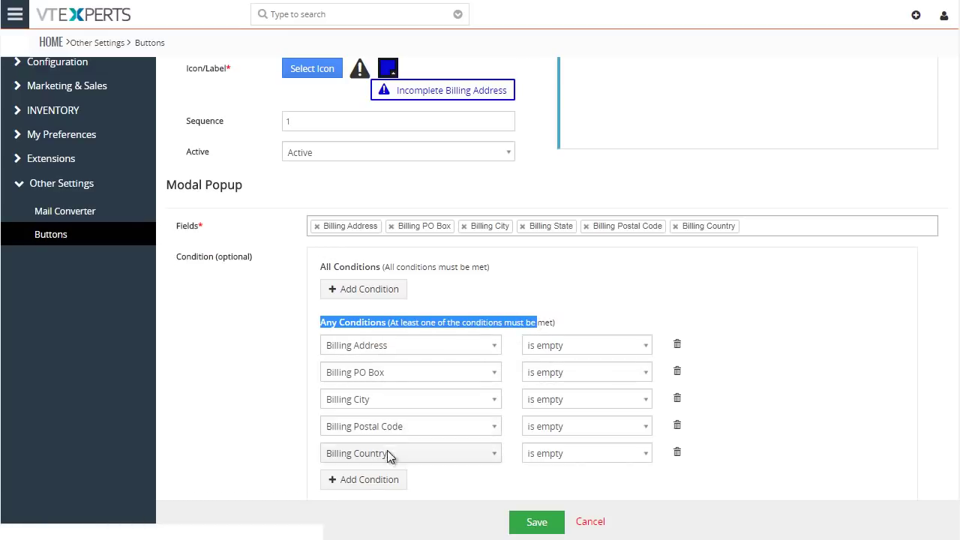
click(559, 303)
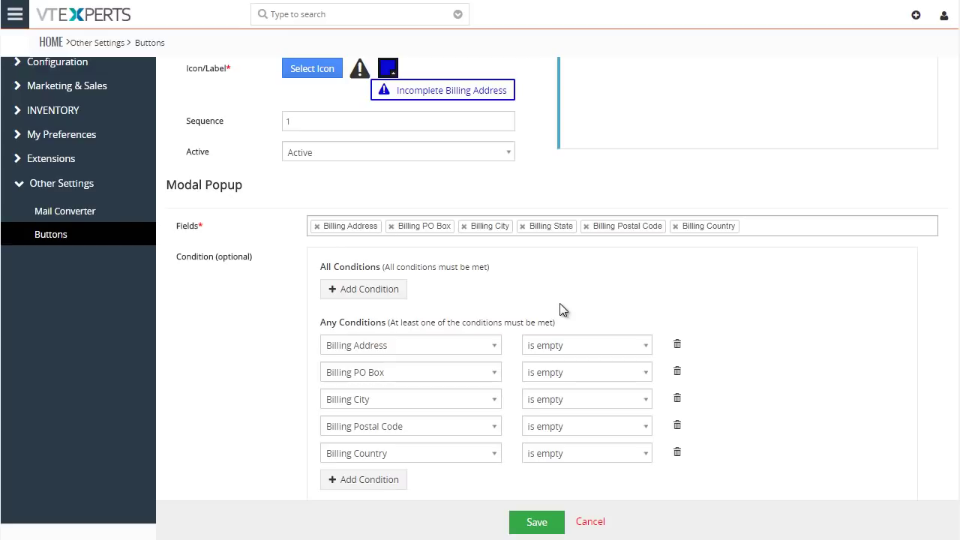
Return to the Buttons list without saving and scroll through it
click(57, 234)
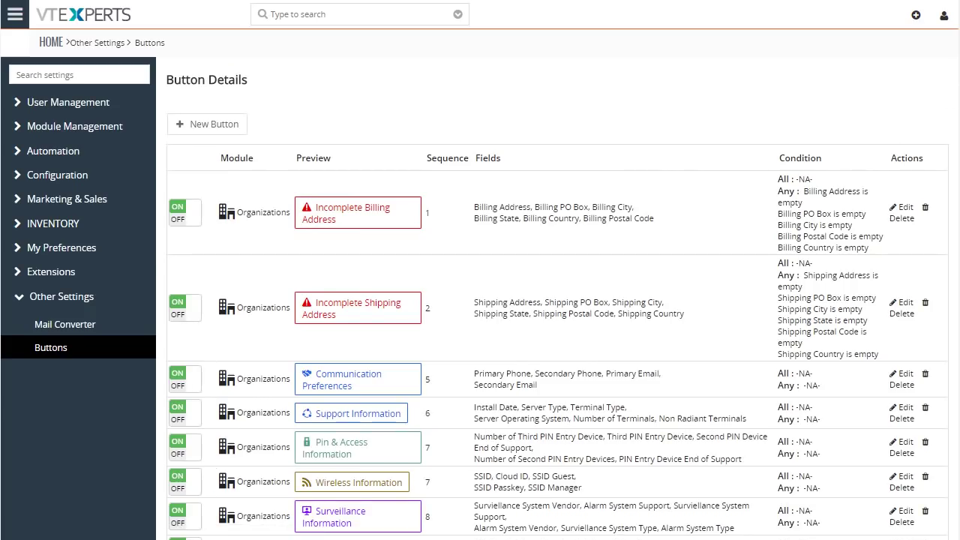
scroll(627, 156, down, 1)
scroll(954, 150, down, 3)
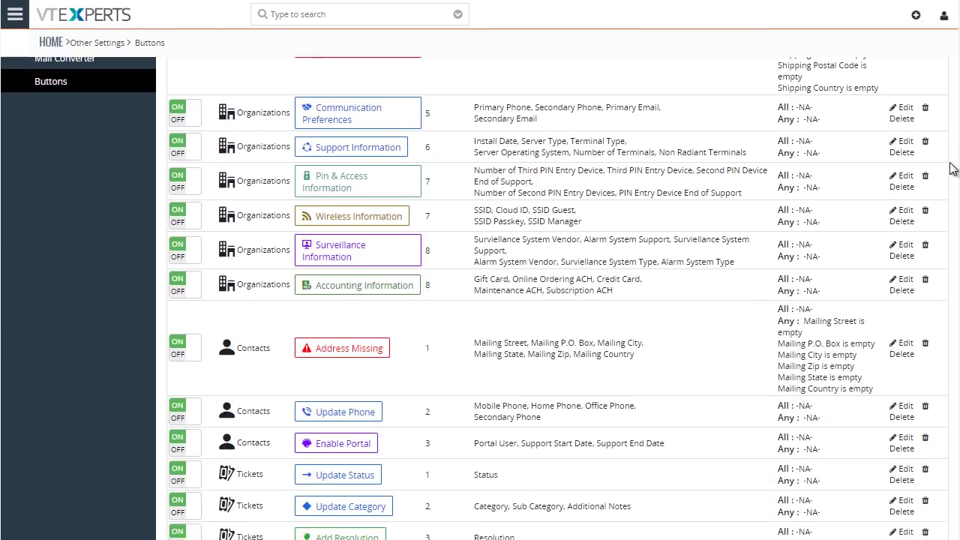
scroll(954, 138, up, 2)
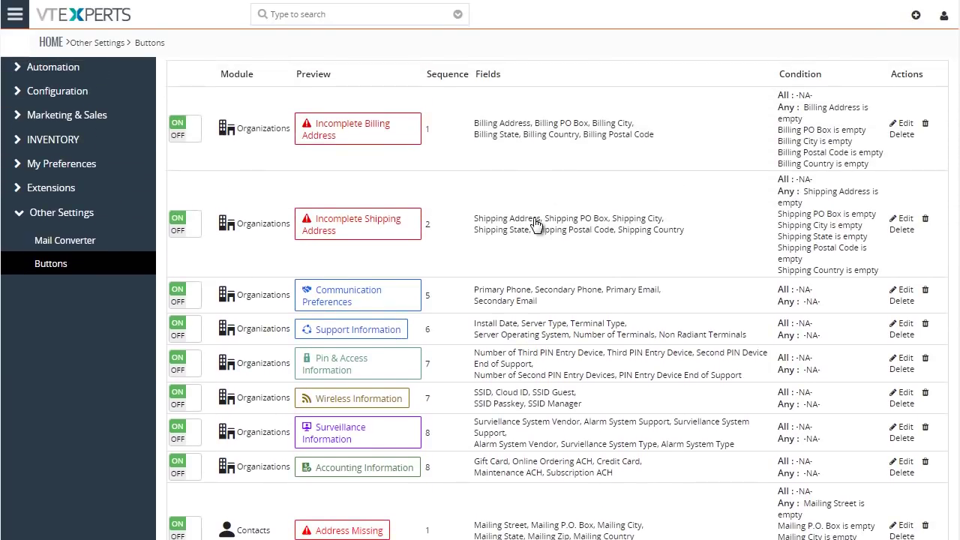